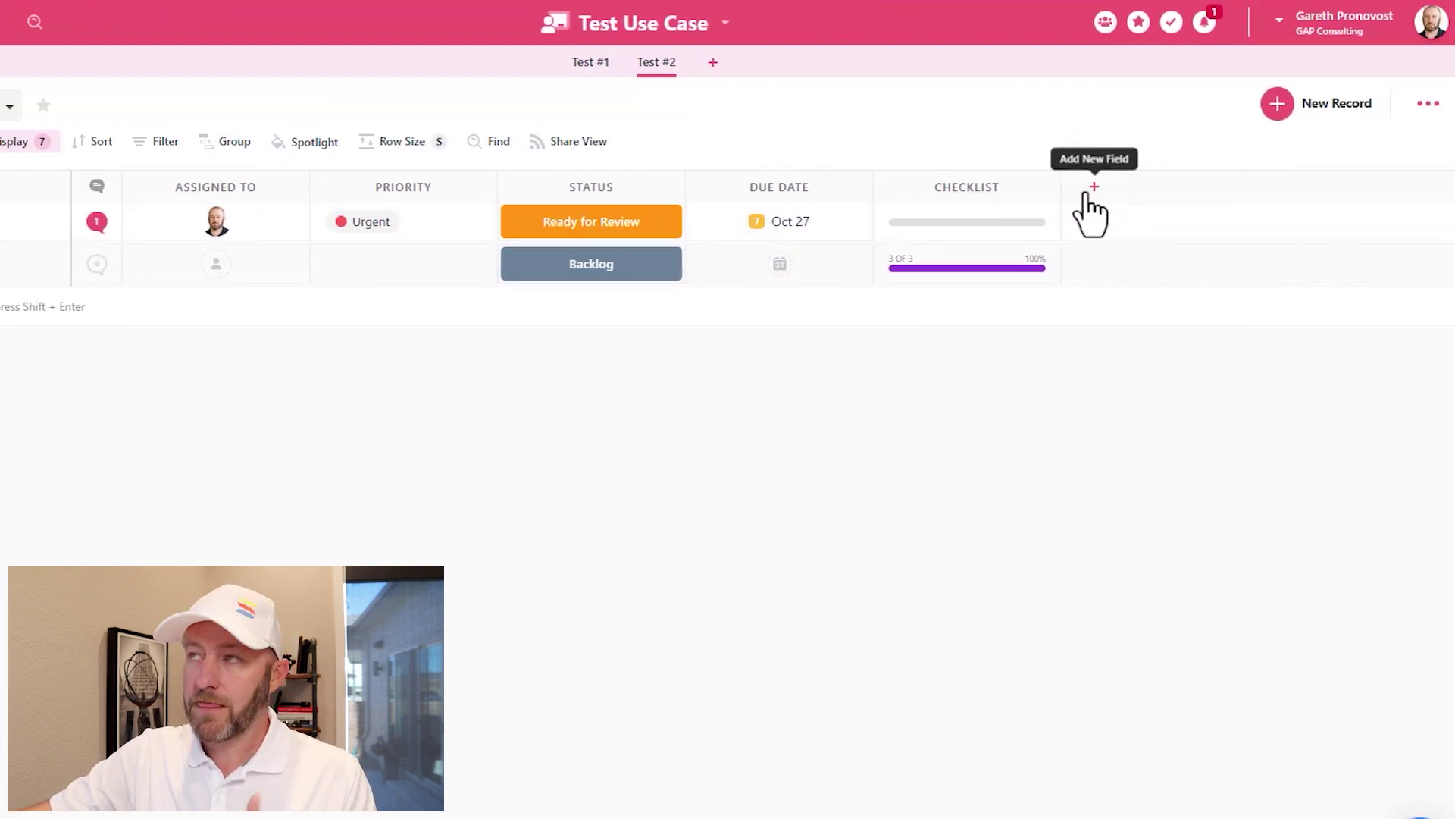
- Add a new Sub-Items field to the table and open its Fields to Display settings
click(1092, 189)
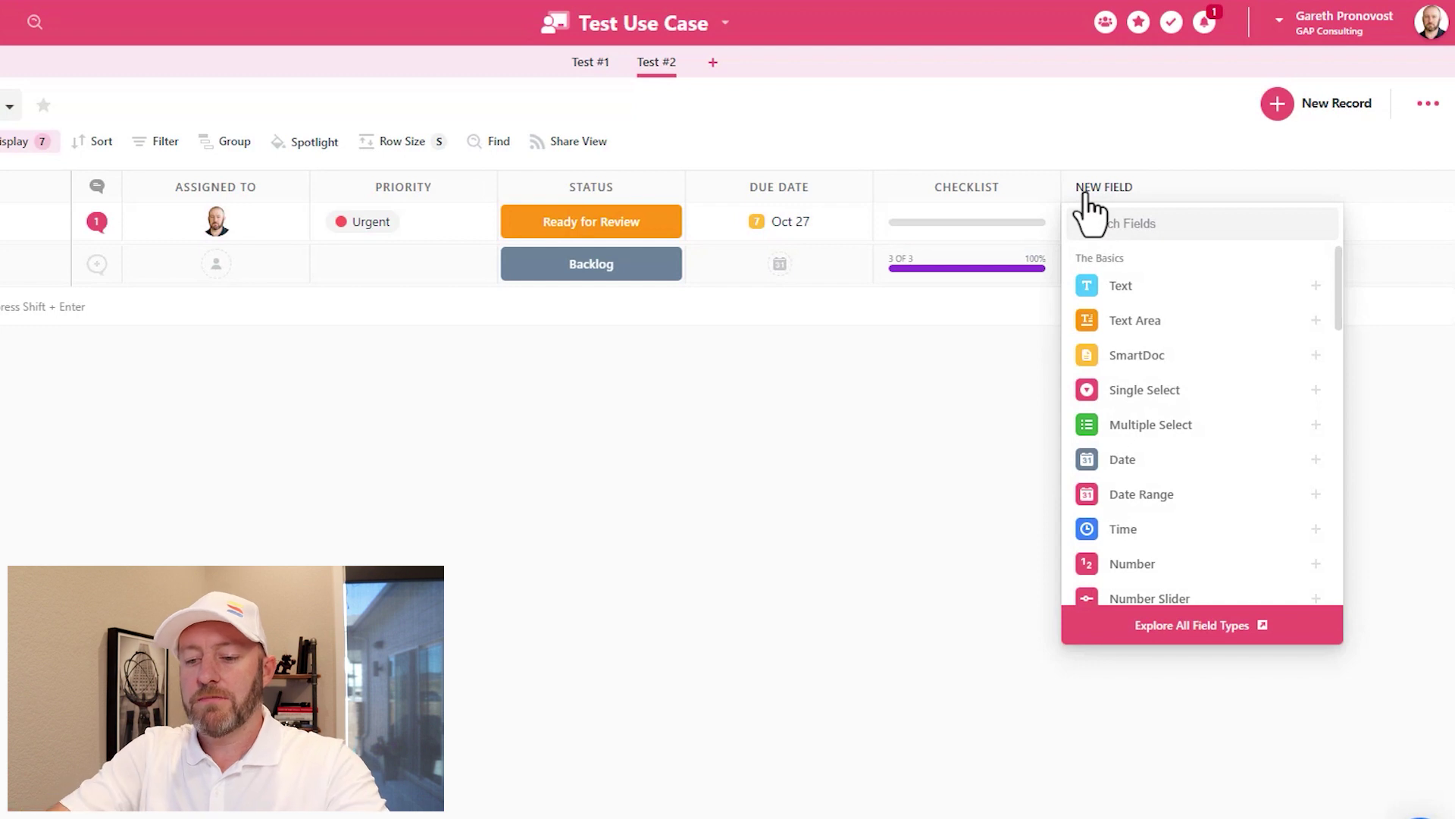
text(sub)
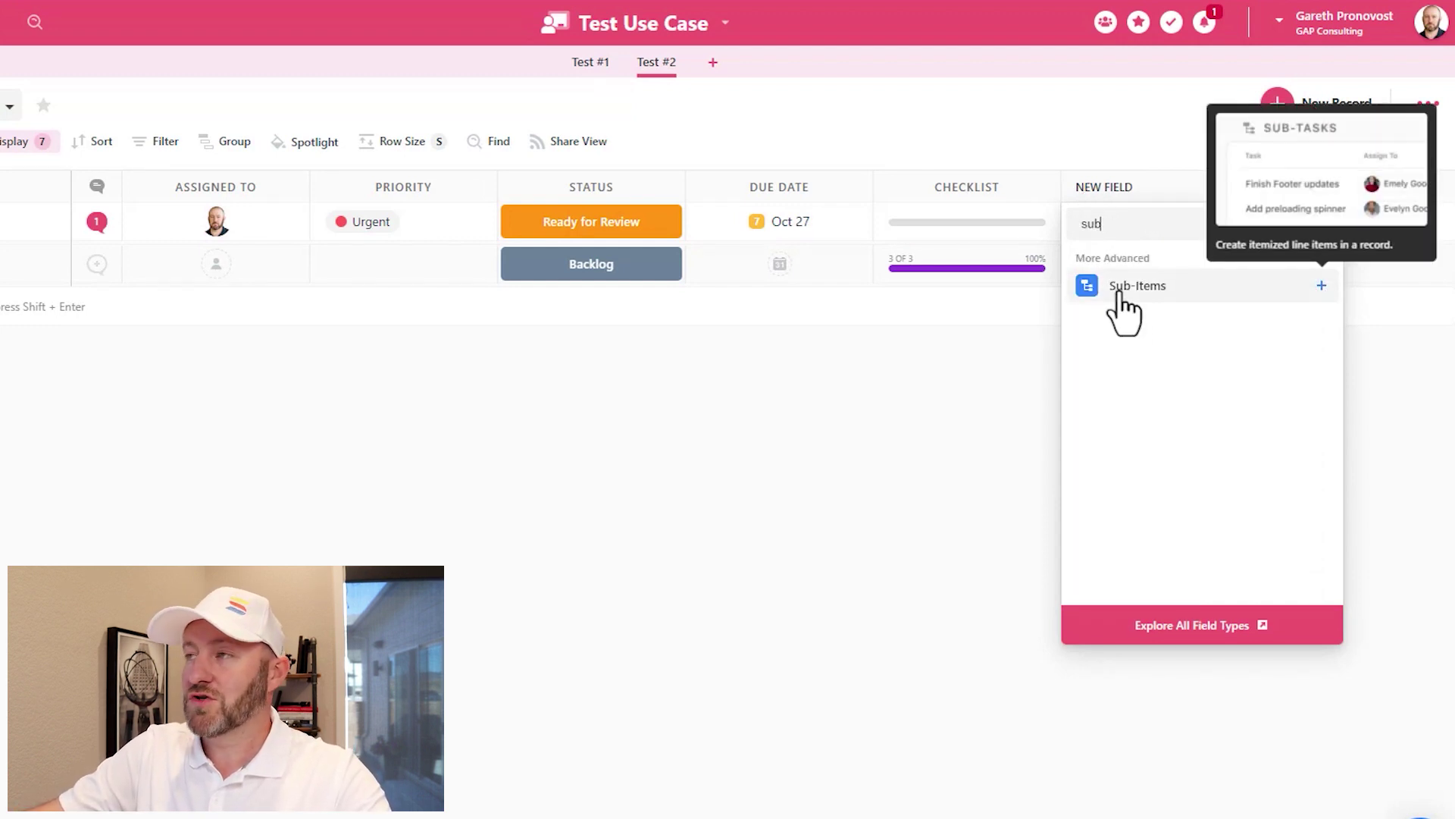
click(1120, 291)
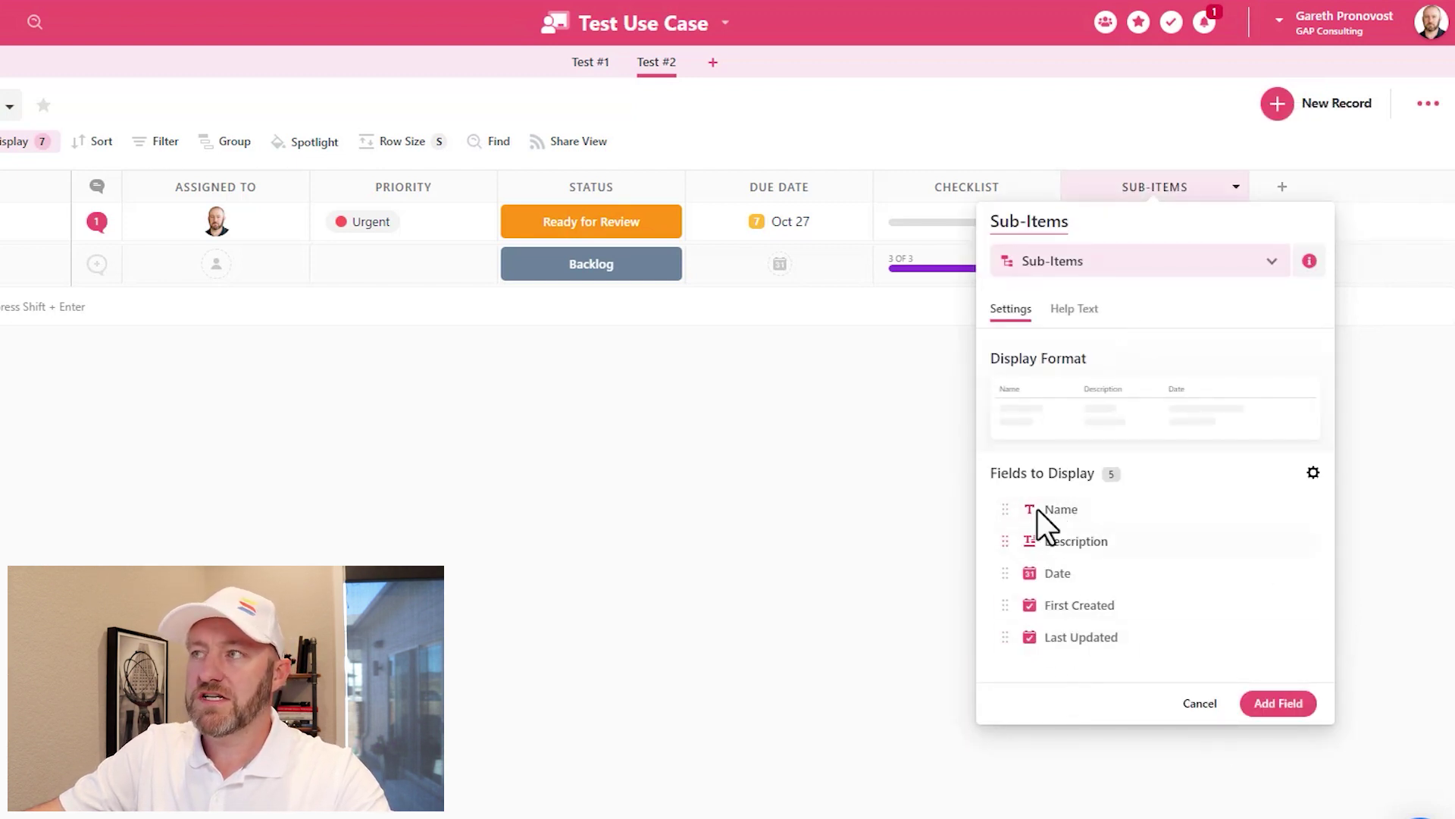
mouse_move(1004, 636)
mouse_down()
mouse_move(1002, 570)
mouse_move(1002, 645)
mouse_up()
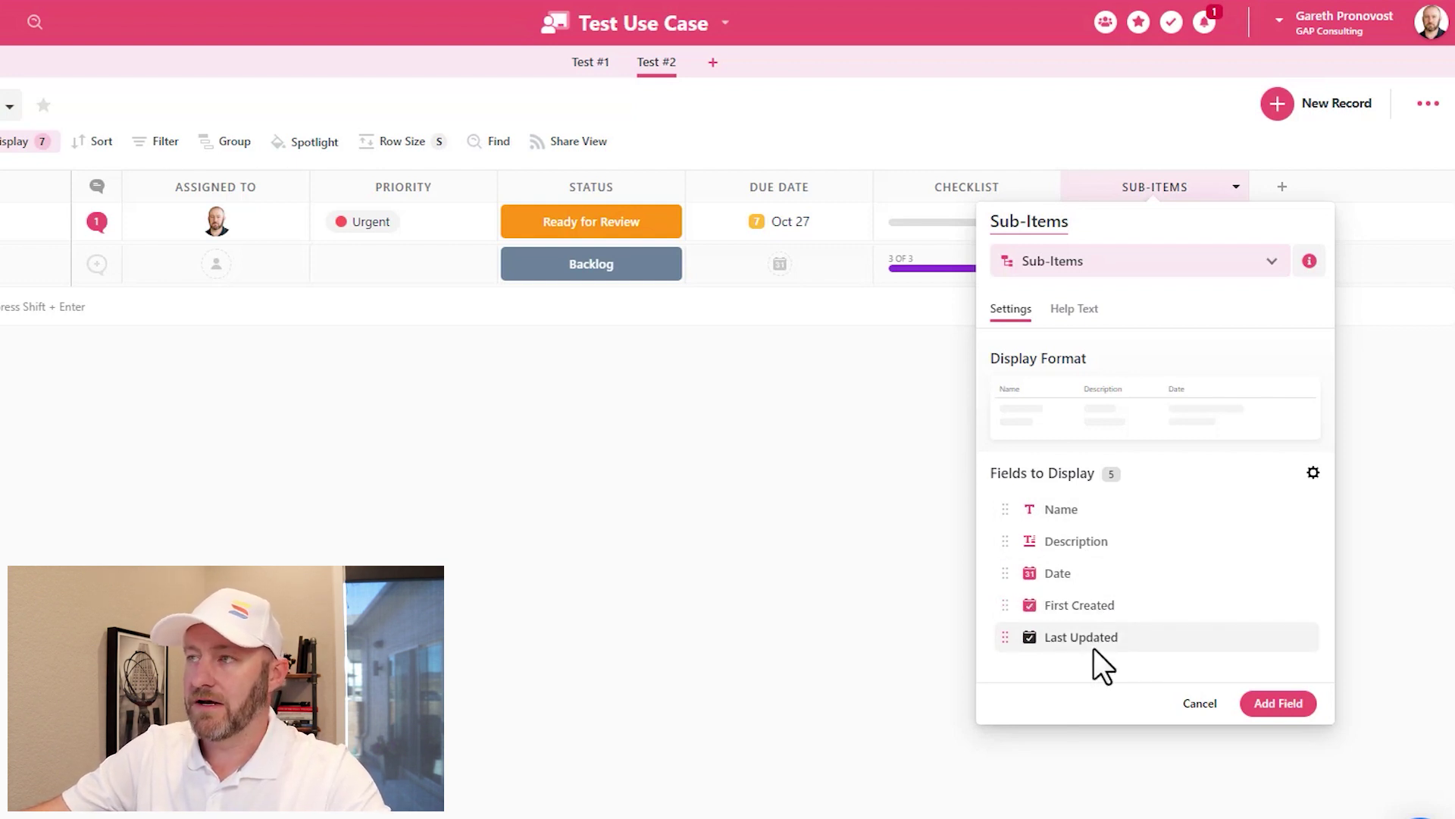
click(1313, 474)
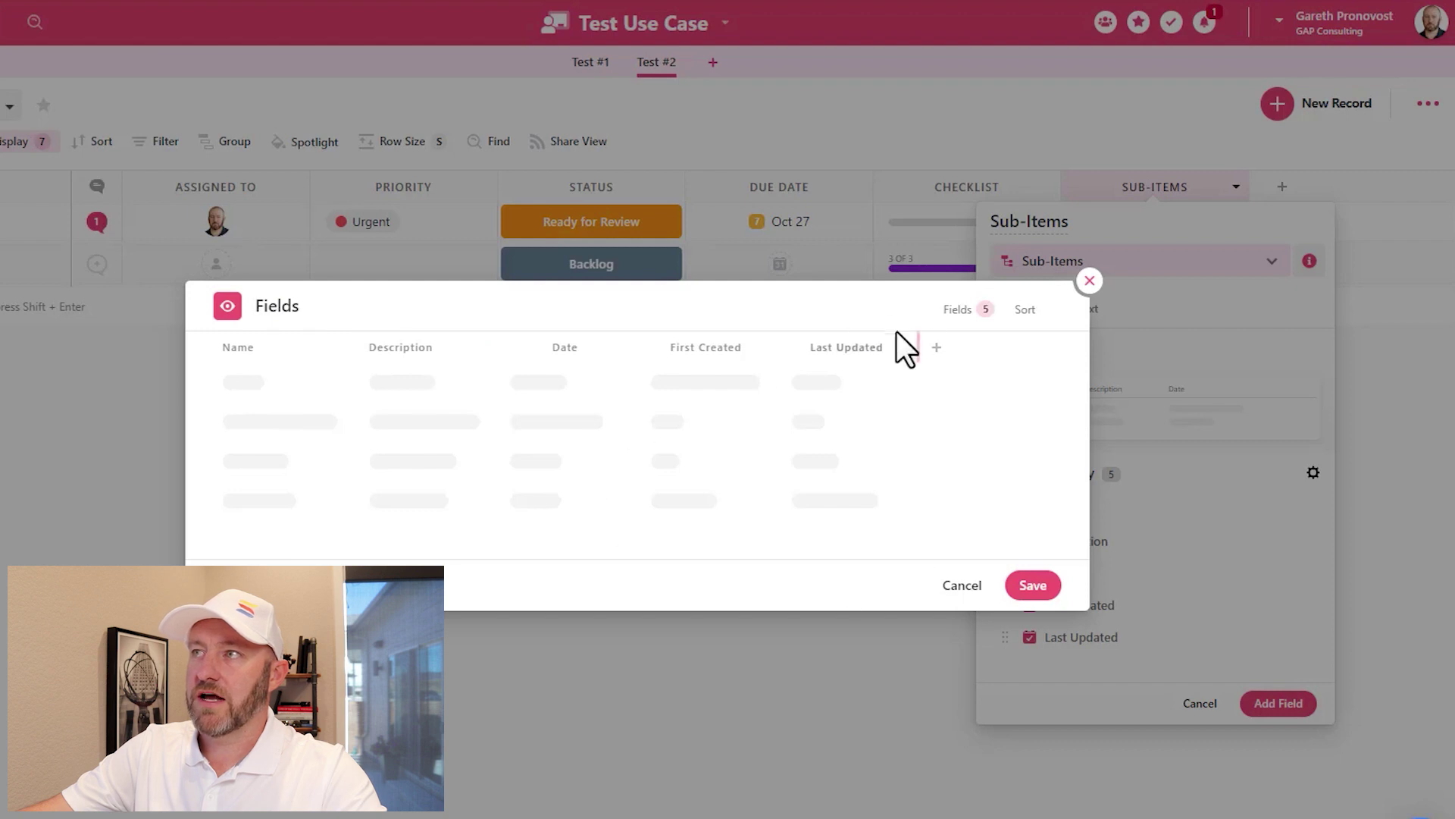
- Add a Yes / No column to the sub-item fields
click(939, 349)
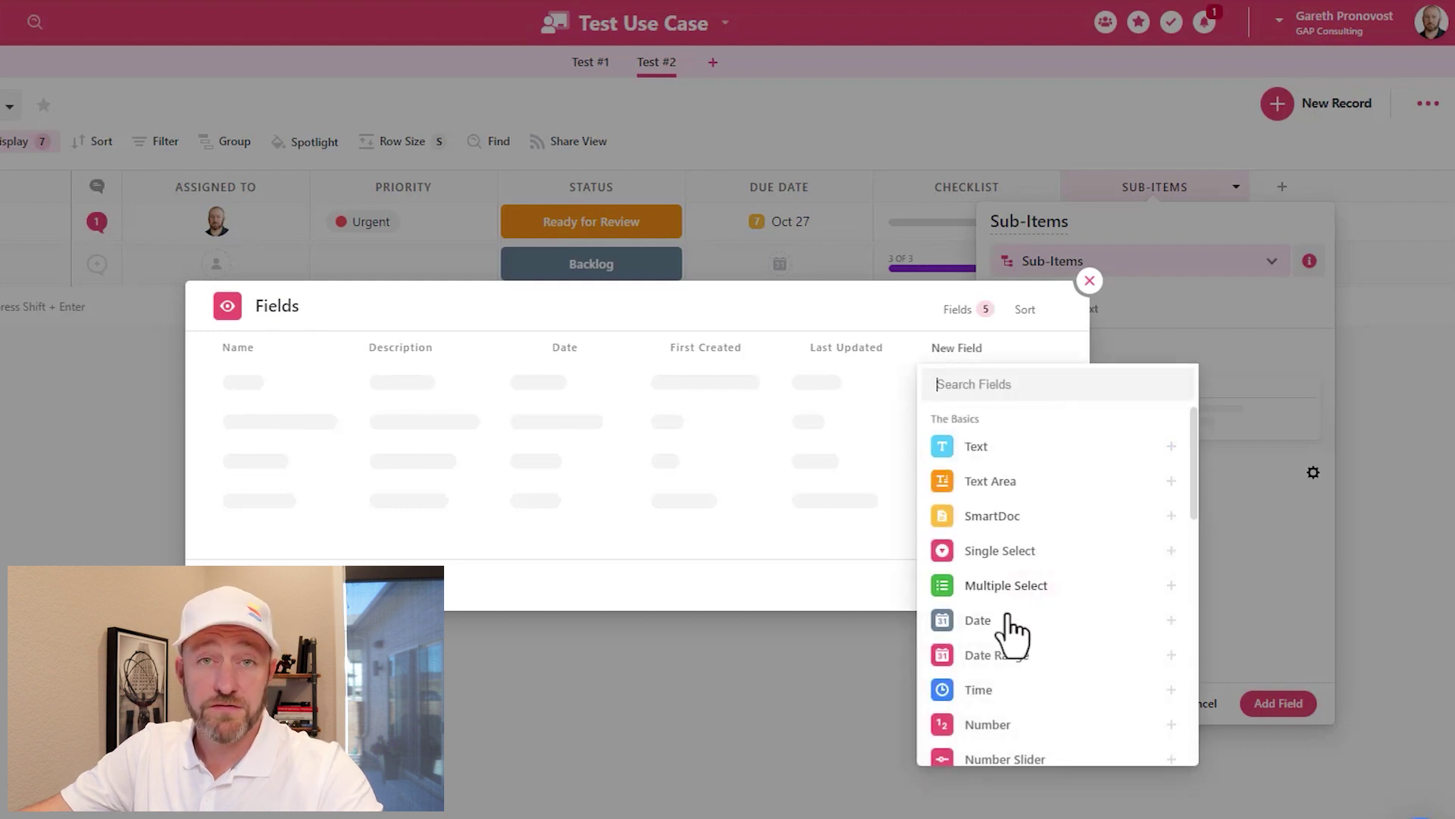
mouse_move(1012, 644)
scroll(1013, 644, down, 6)
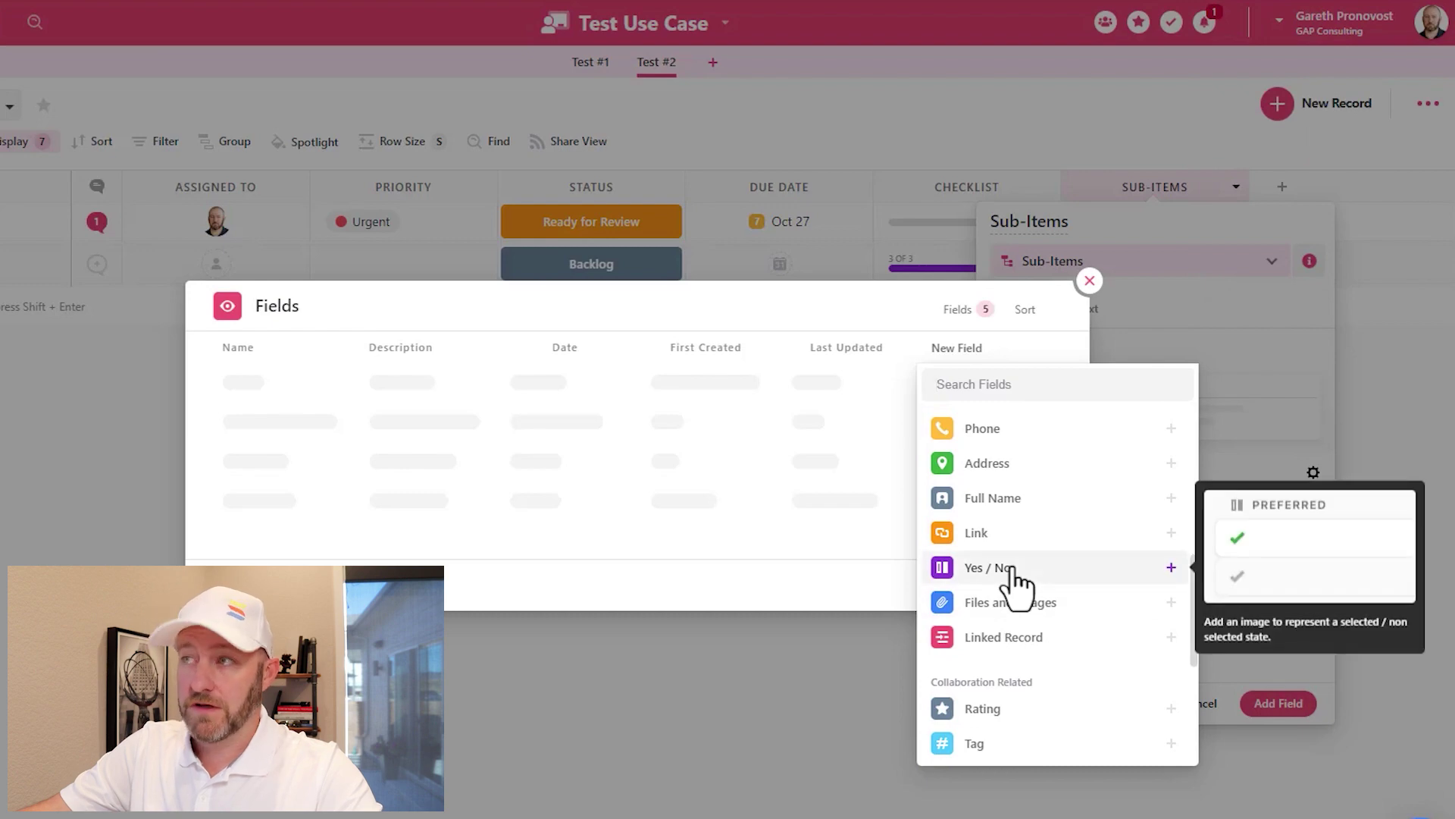
click(1014, 578)
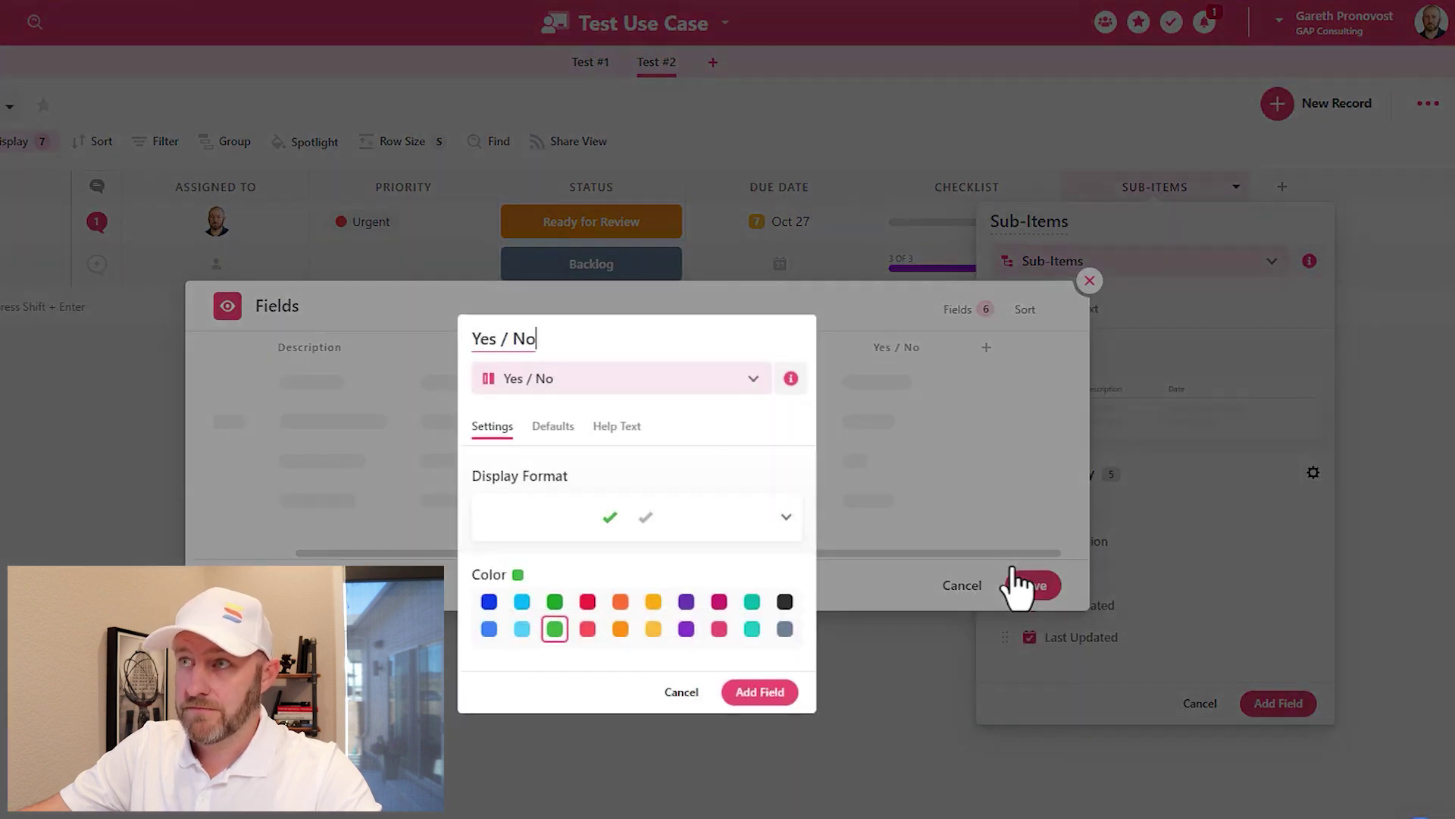
click(760, 692)
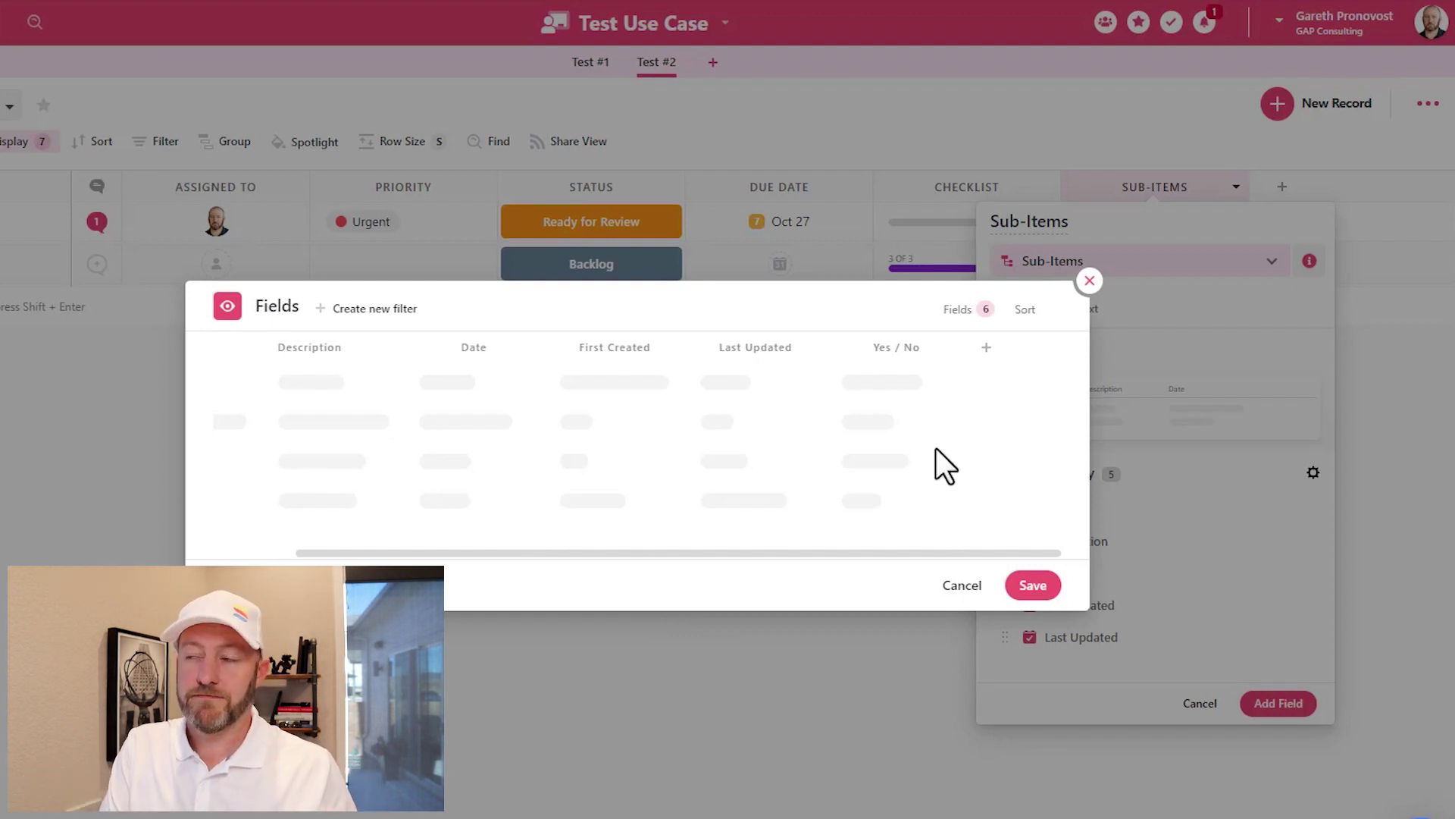
- Save the sub-item columns, create the Sub-Items field, and start a sub-item on record 456
click(1034, 587)
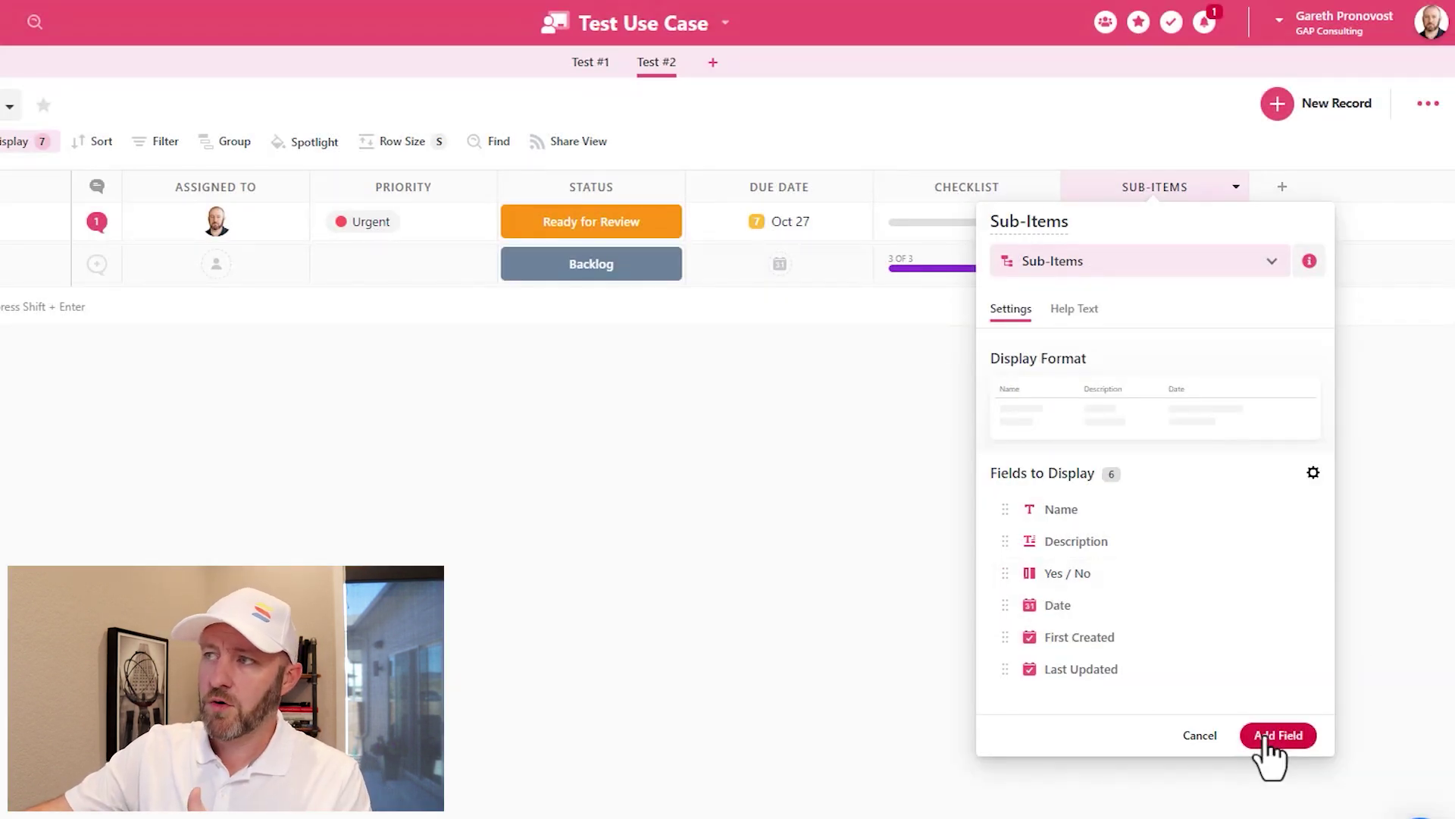
click(1269, 739)
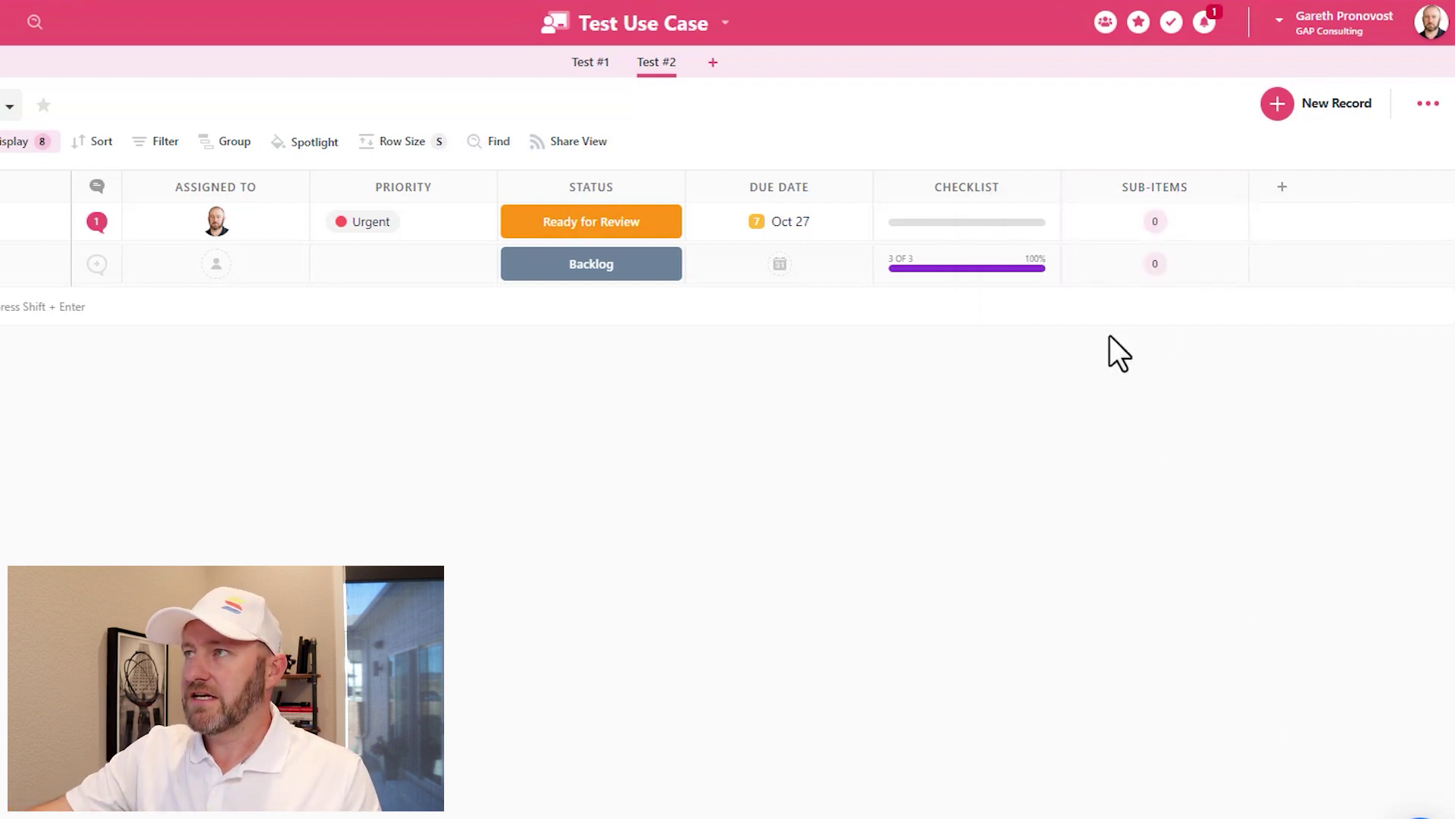
click(1155, 264)
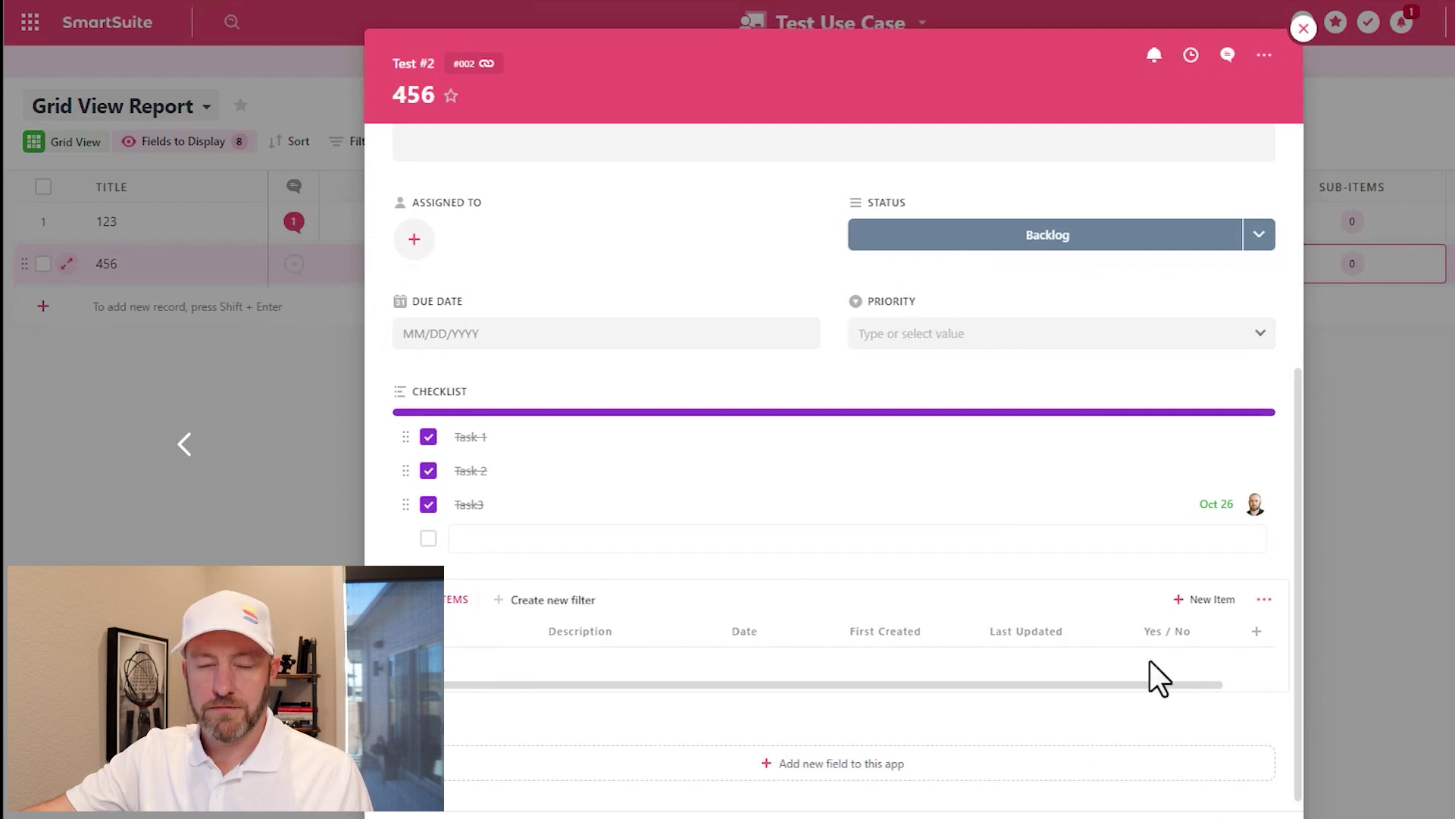
click(1213, 600)
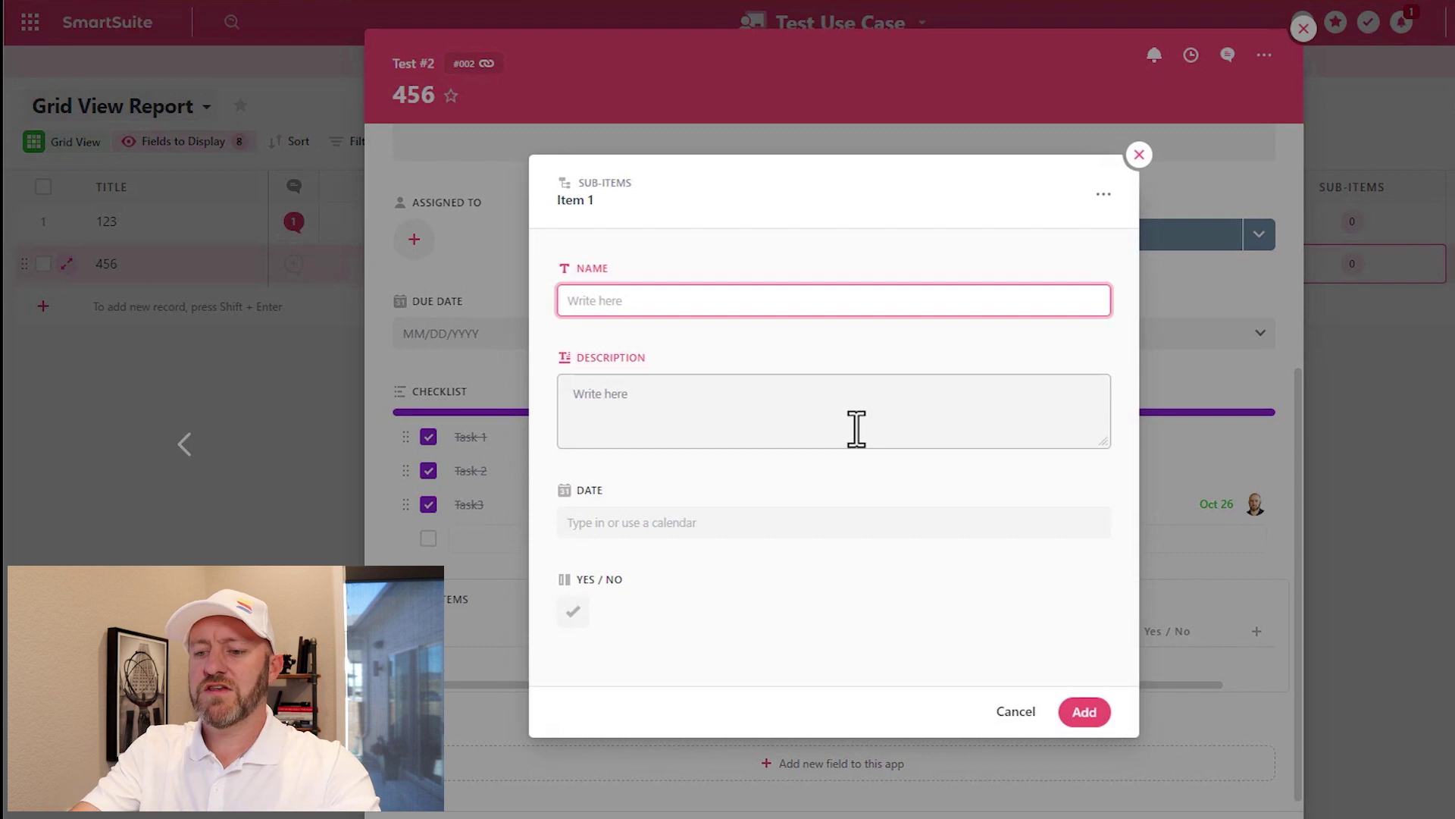
- Add a sub-item named 'Sub item 1' with a date to record 456
text(Sub item )
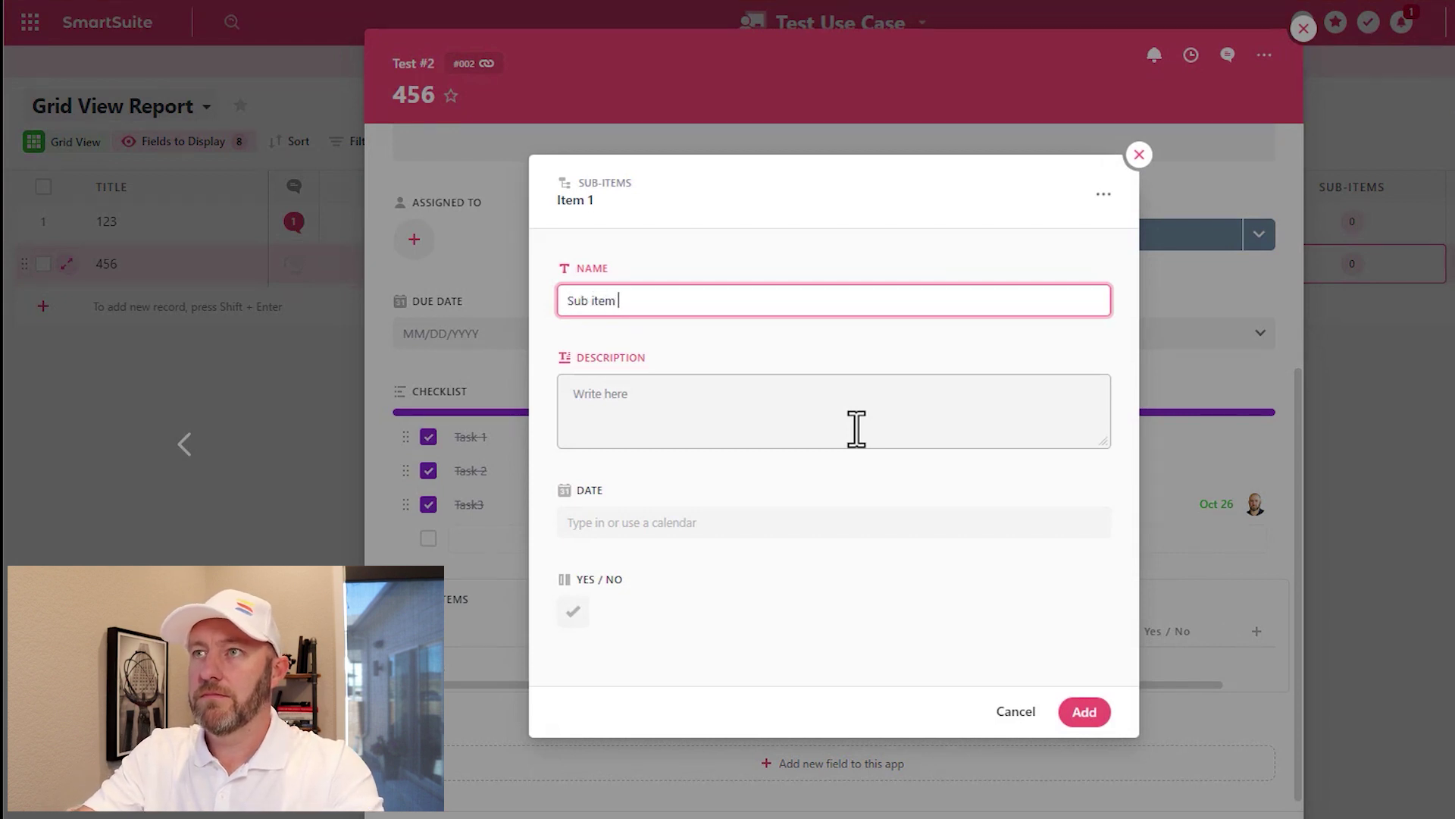
text(1)
click(855, 427)
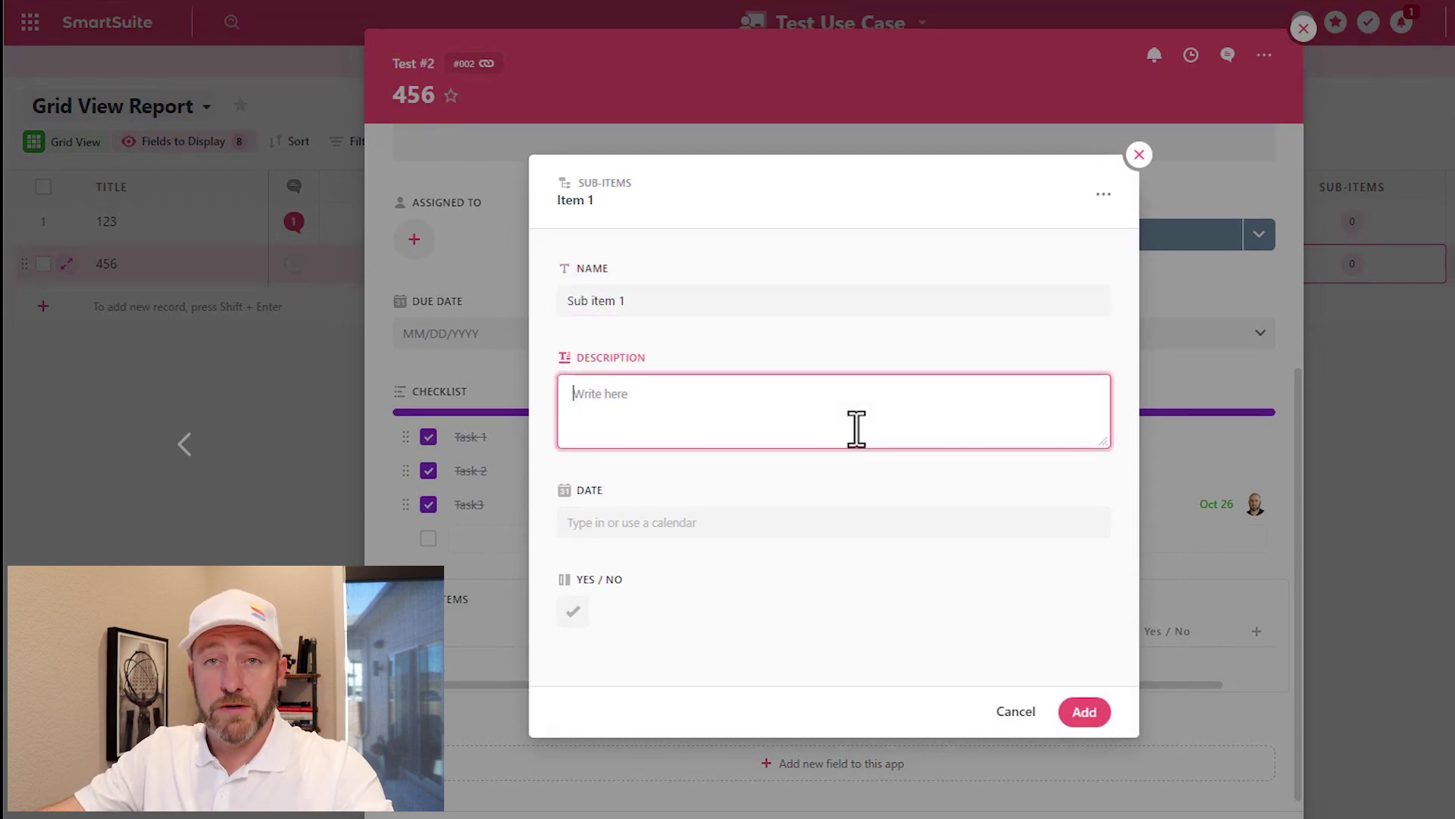
click(812, 515)
click(572, 610)
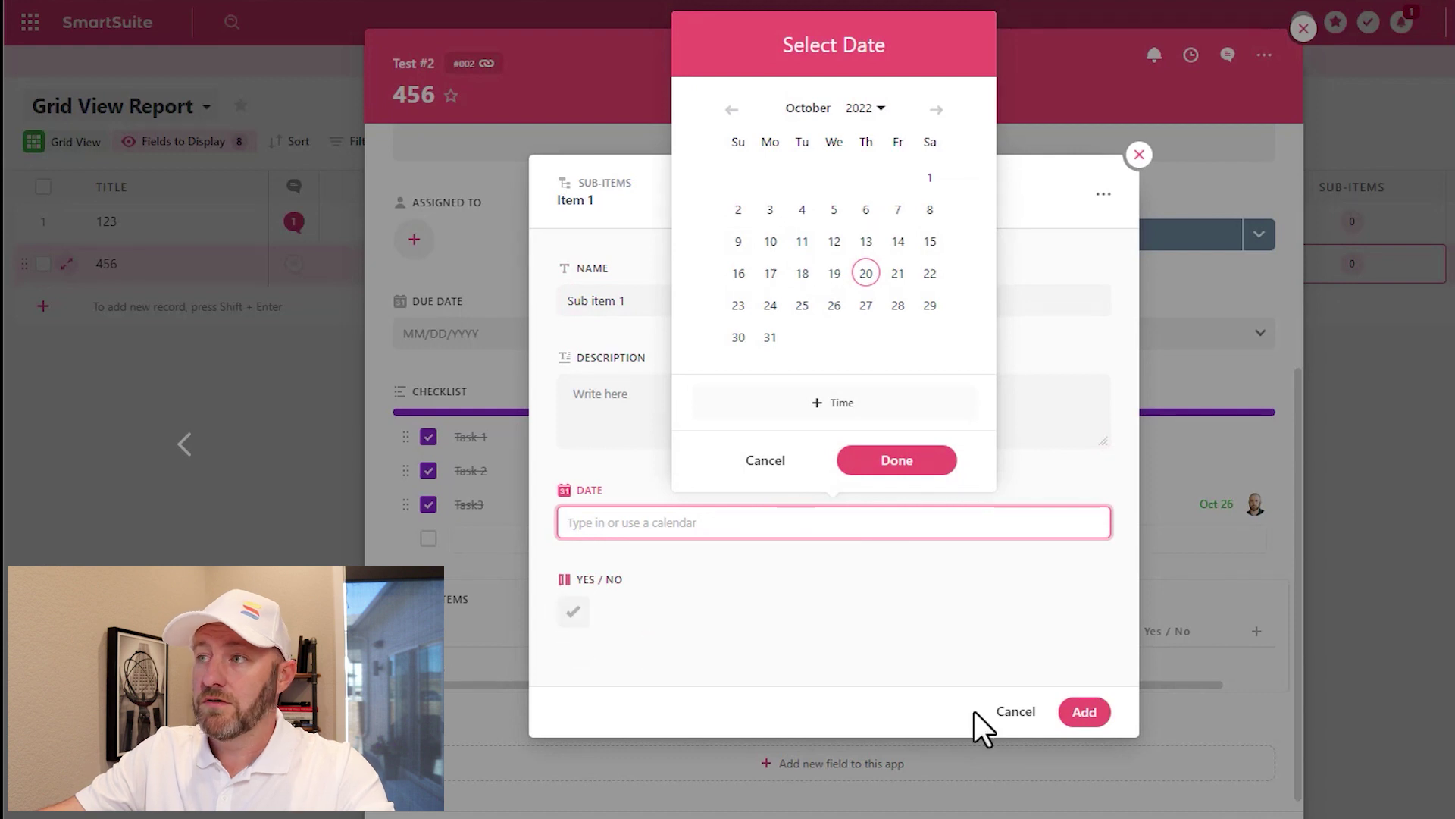
click(1082, 712)
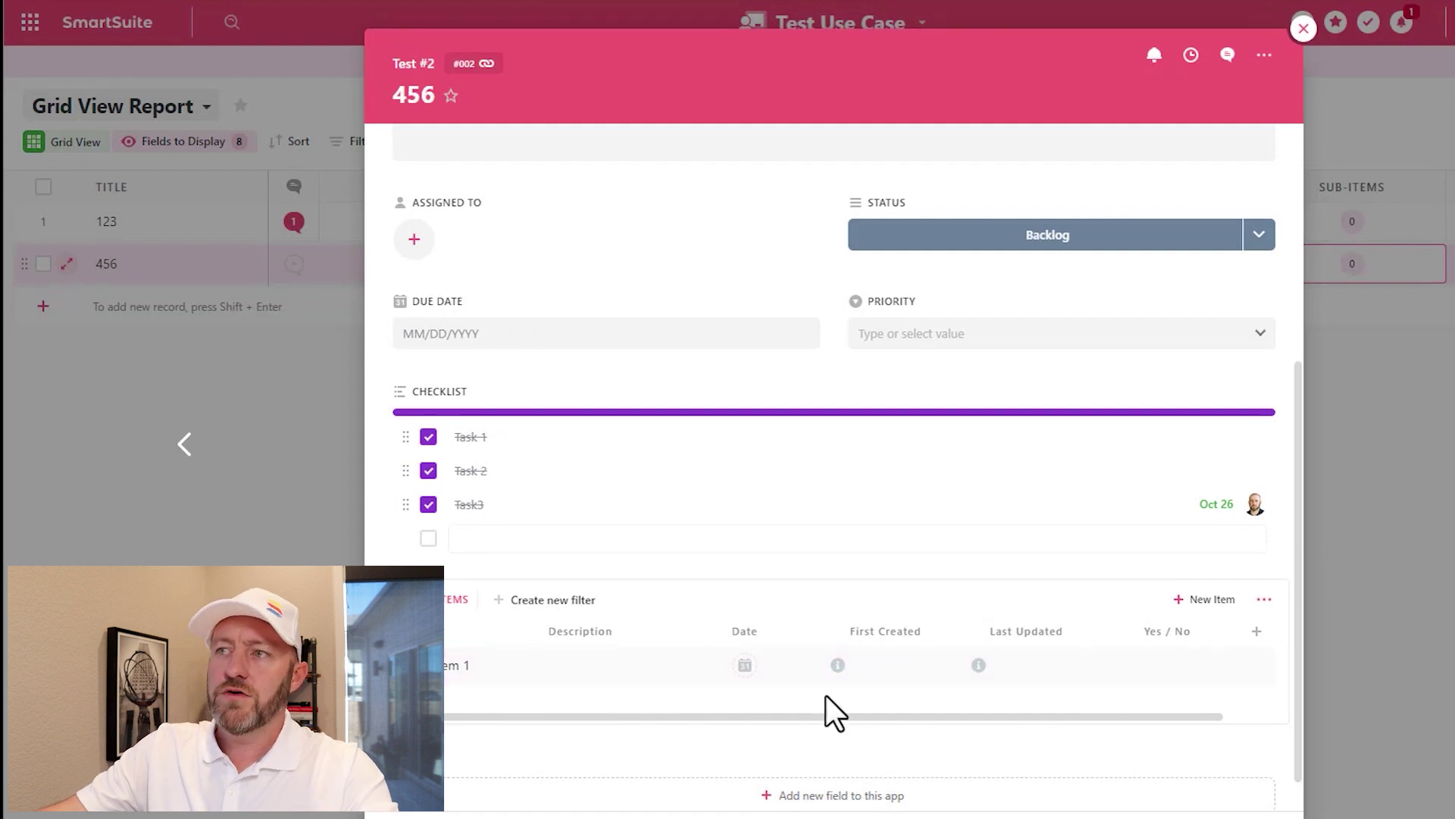
mouse_move(838, 667)
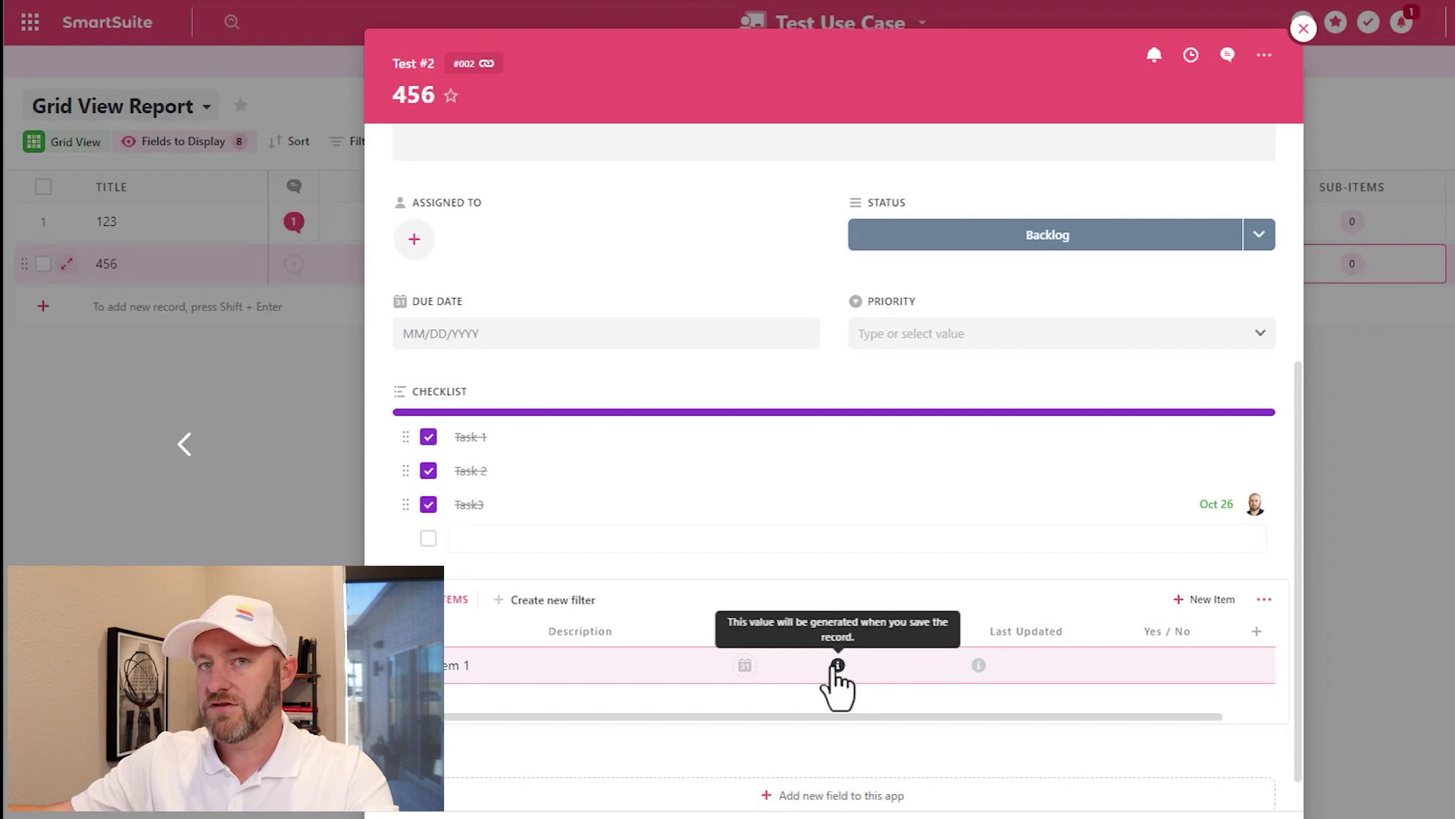
- Add 'Sub item 2' with description '#2' and date Oct 31, then save the record
click(1205, 600)
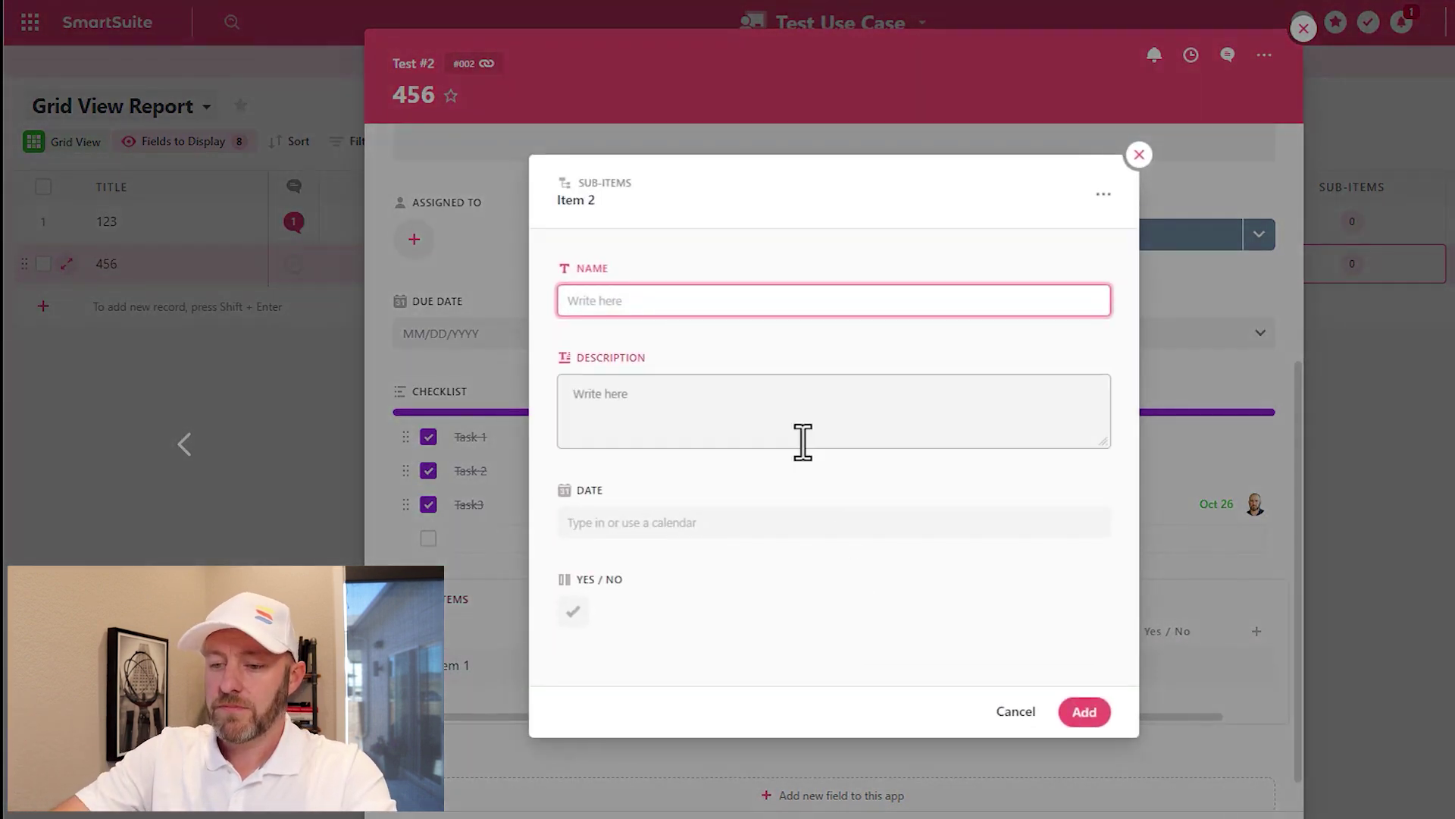
text(Sub ite)
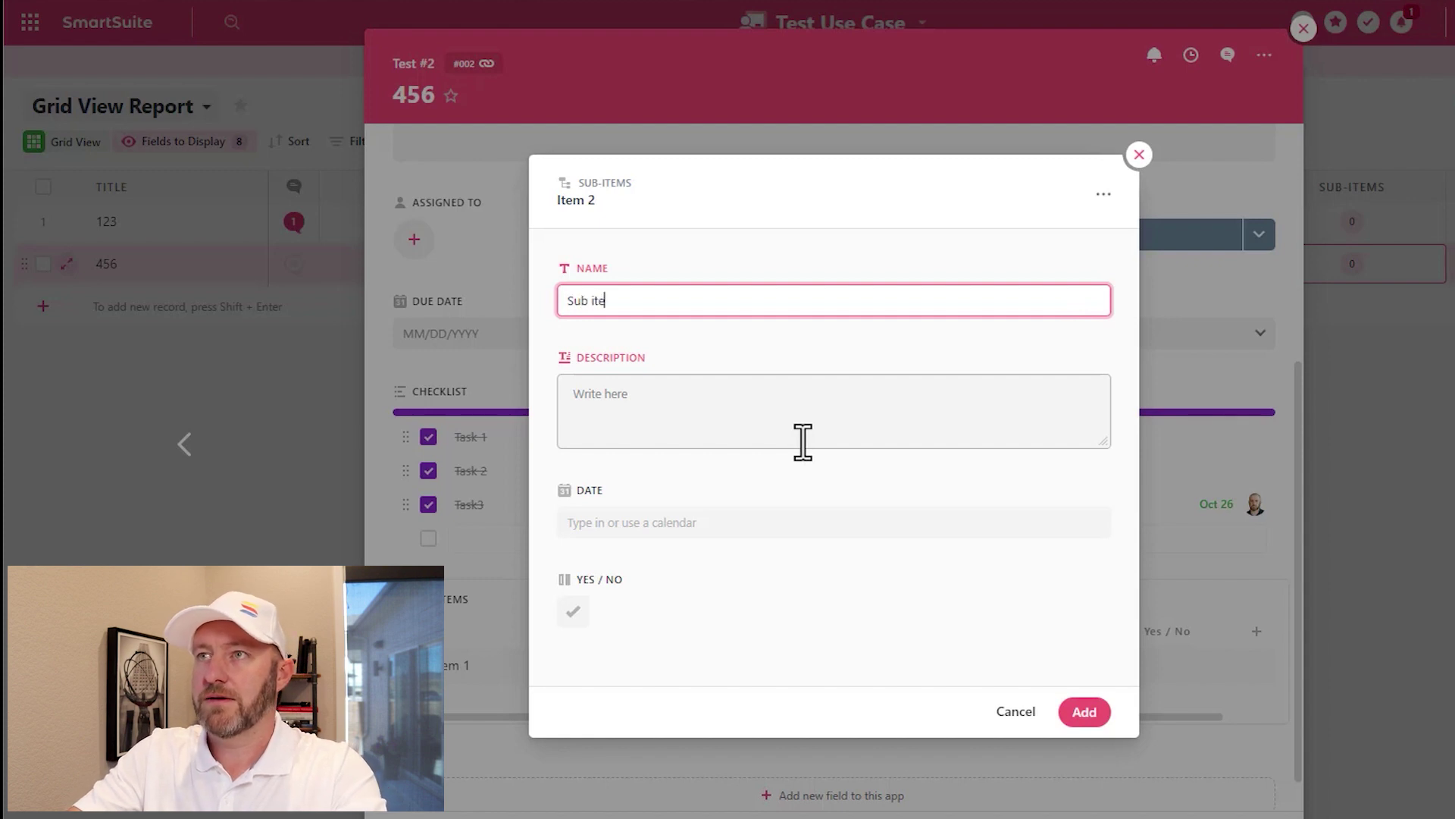
text(m 2)
click(799, 440)
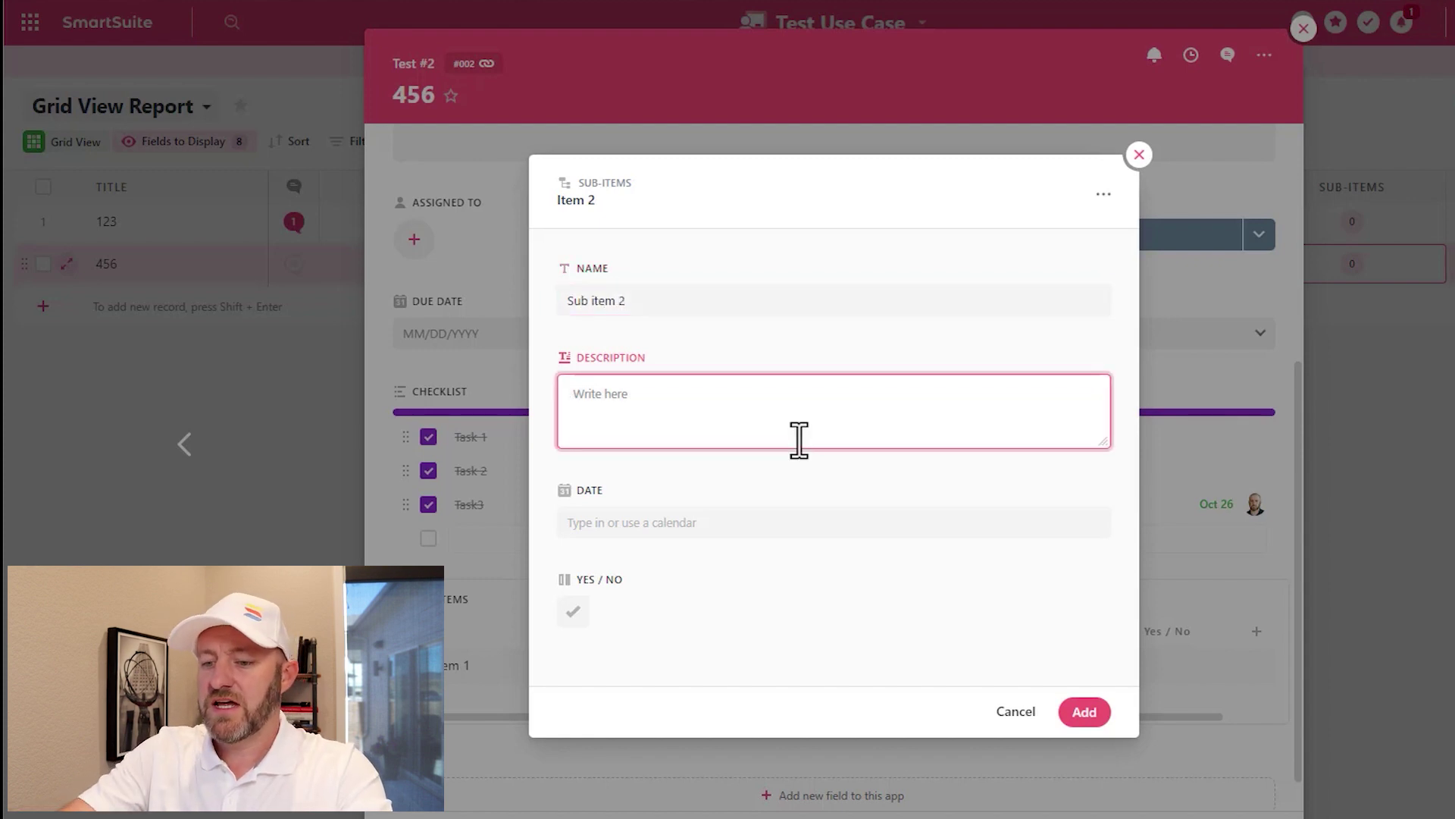
text(#2)
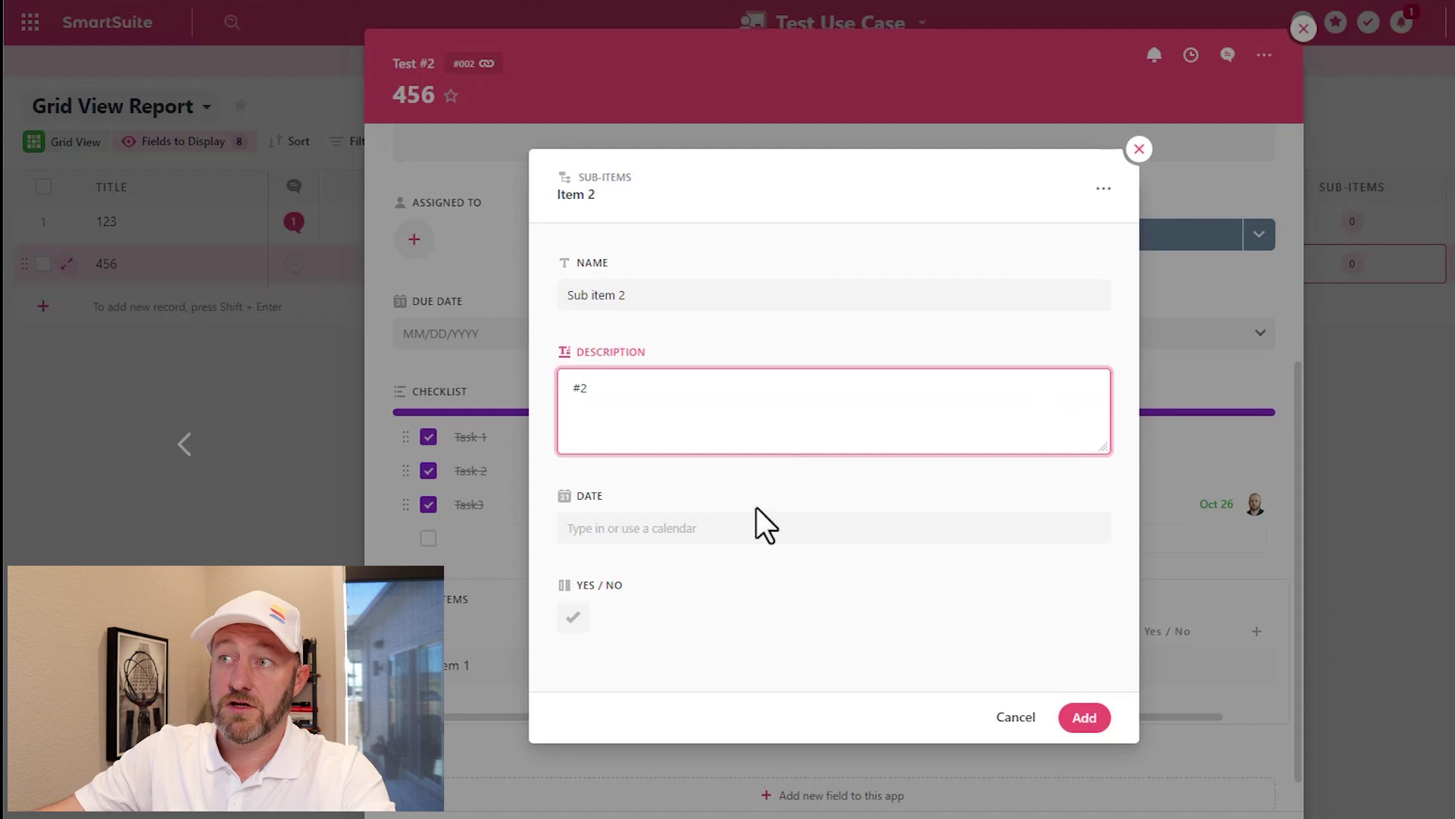
click(741, 530)
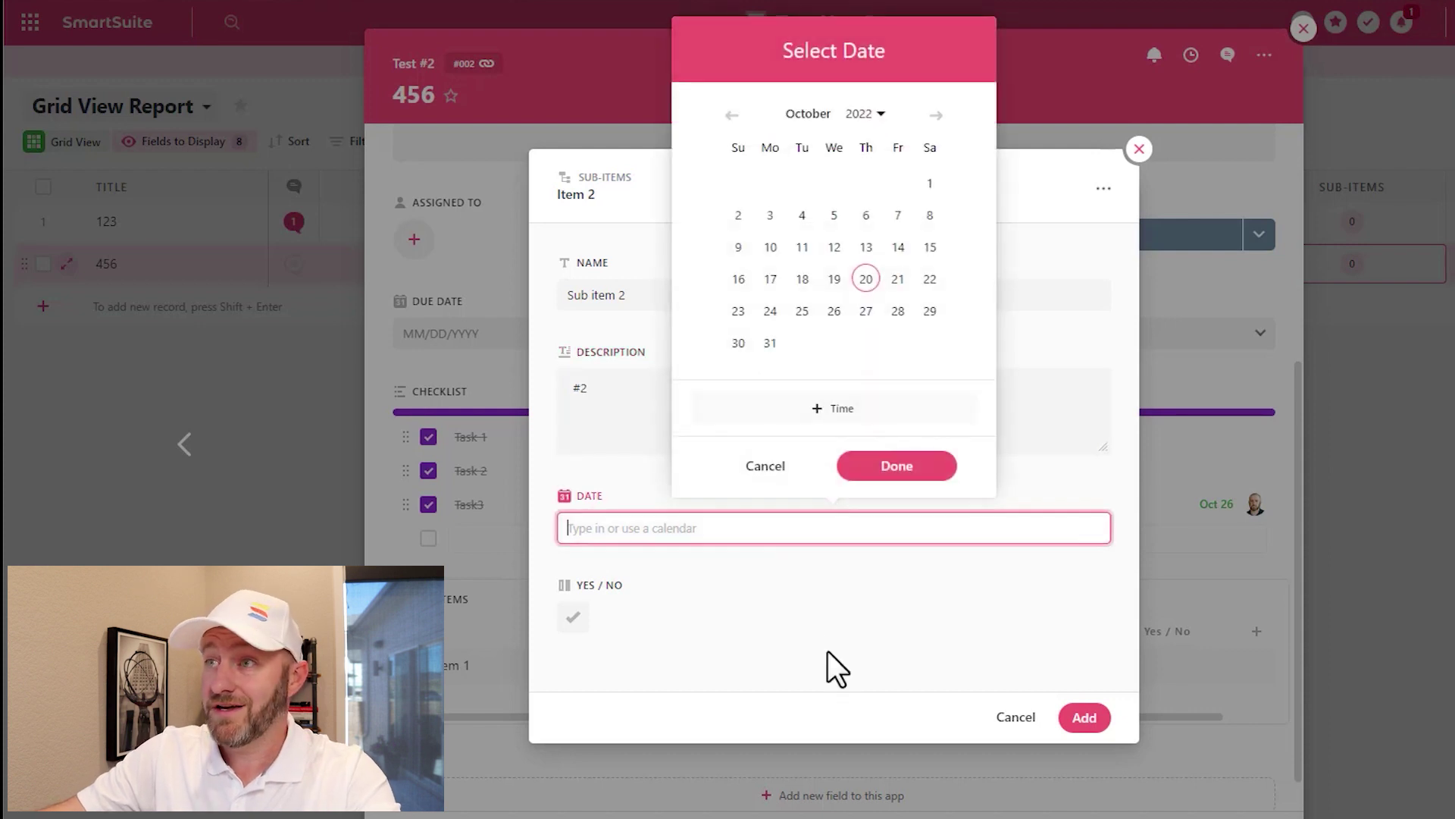
click(769, 343)
click(887, 468)
click(1086, 718)
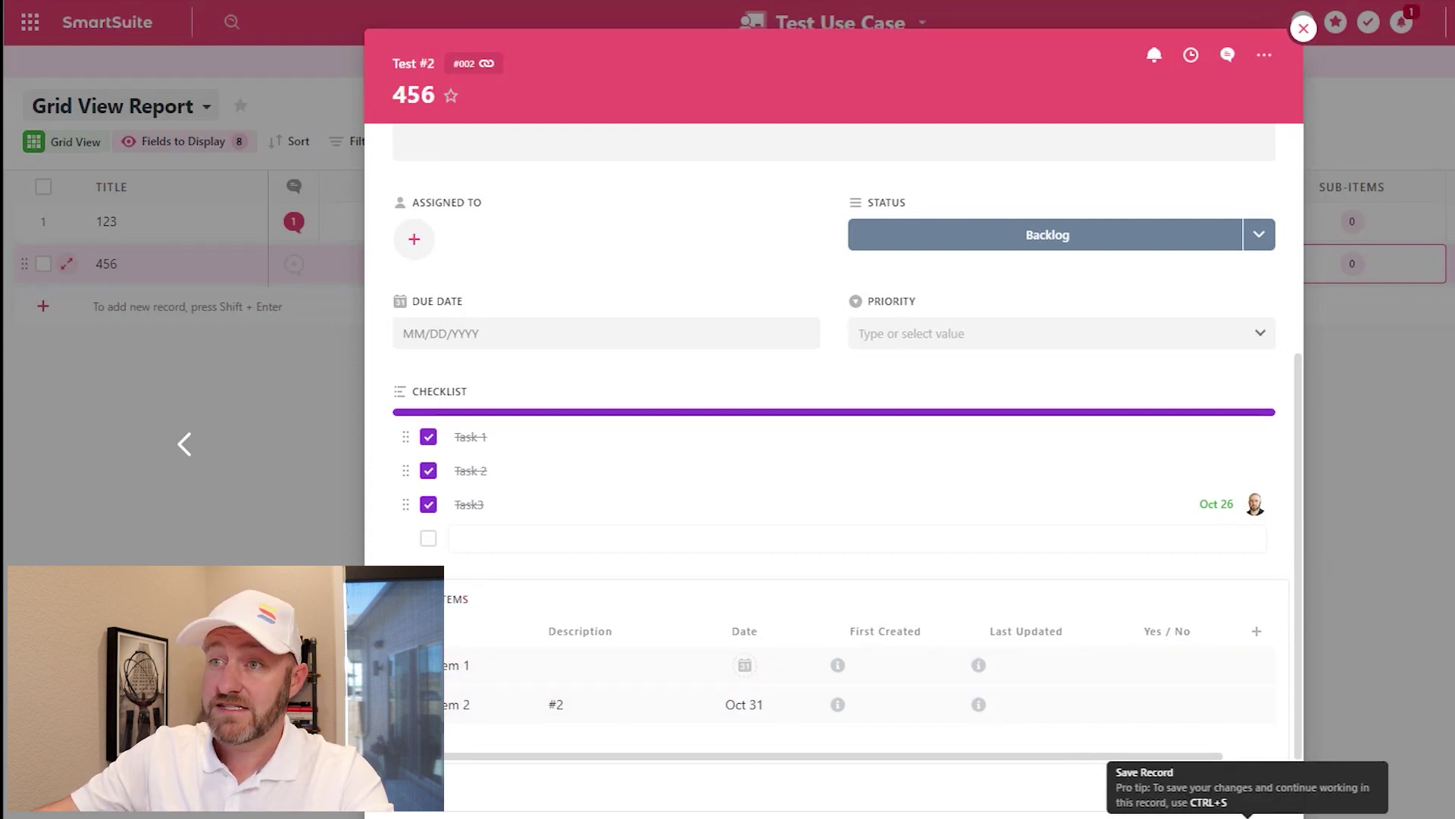
click(1246, 814)
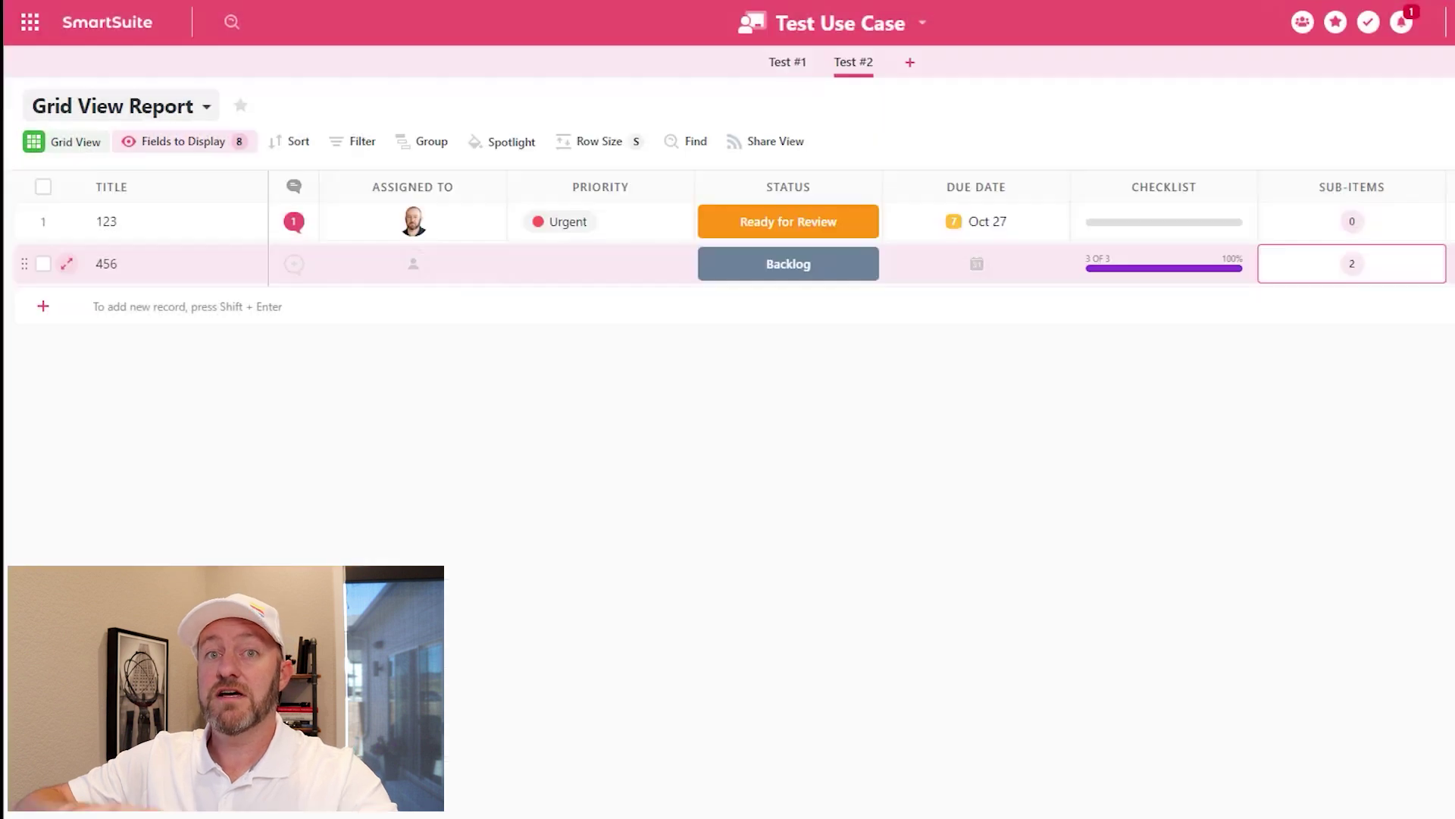
- Reopen record 456 from its Sub-Items badge to review its two sub-items
click(1352, 266)
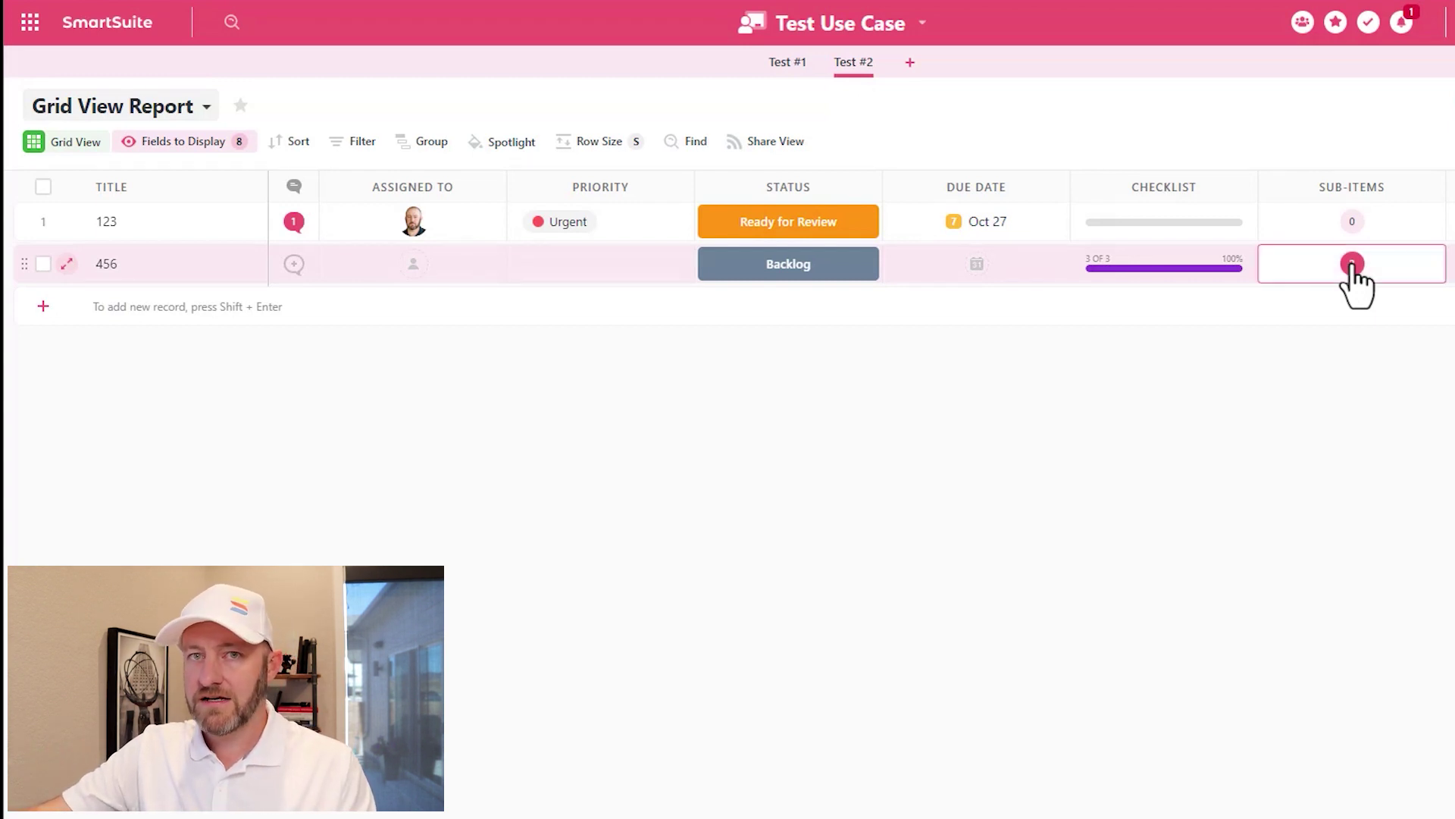